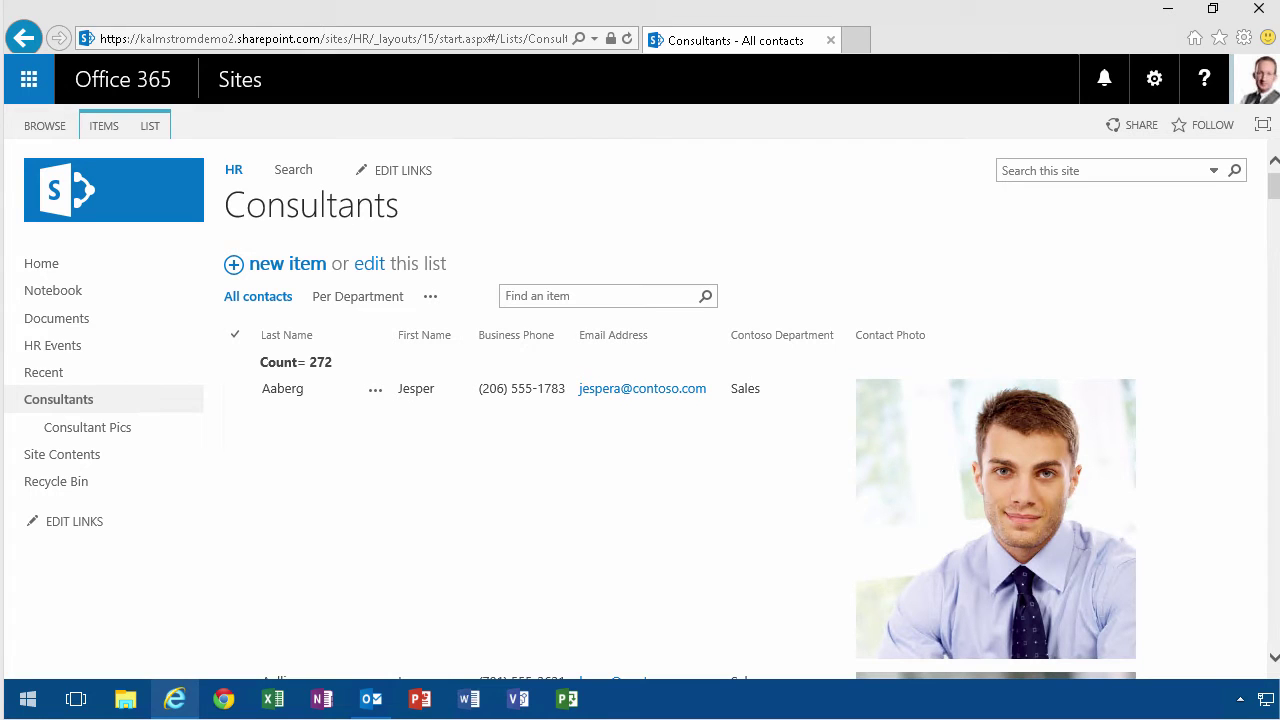
# Start a new item in the SharePoint Consultants contact list
pyautogui.click(305, 268)
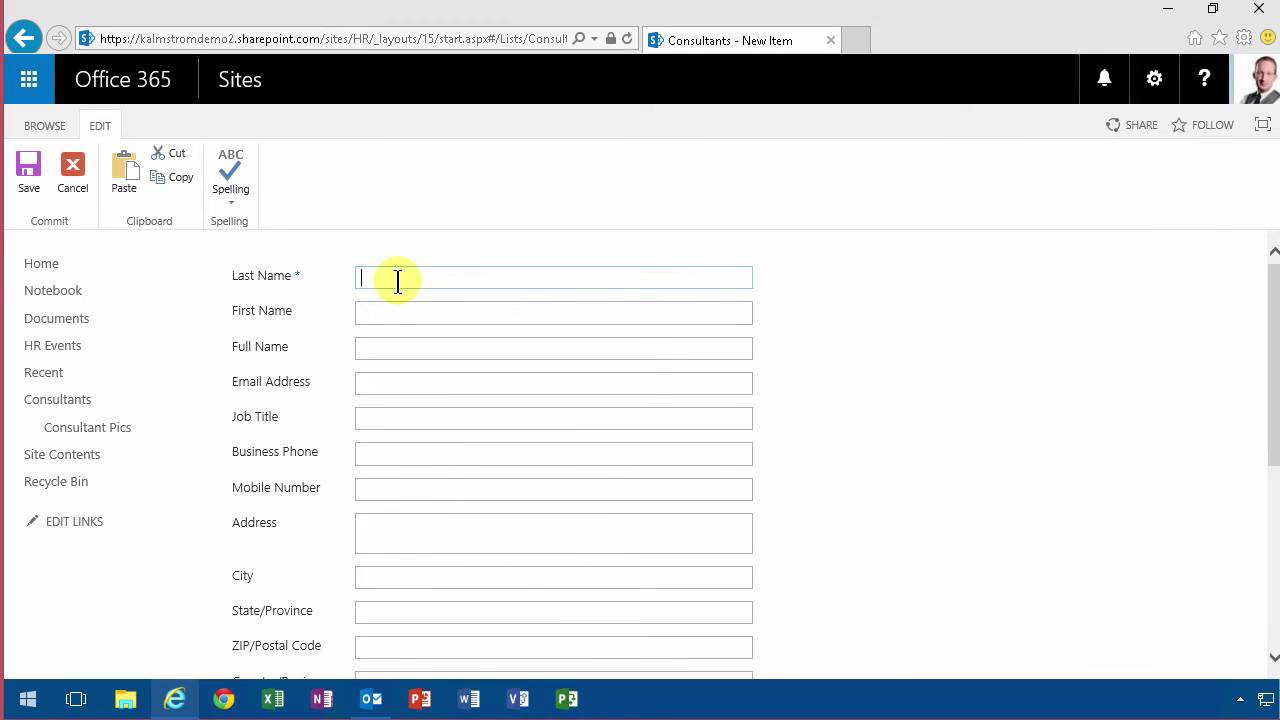
# Enter last name Kula, first name Kalle and full name Kalle Kula
pyautogui.write('Kula')
pyautogui.press('Tab')
pyautogui.write('Kall')
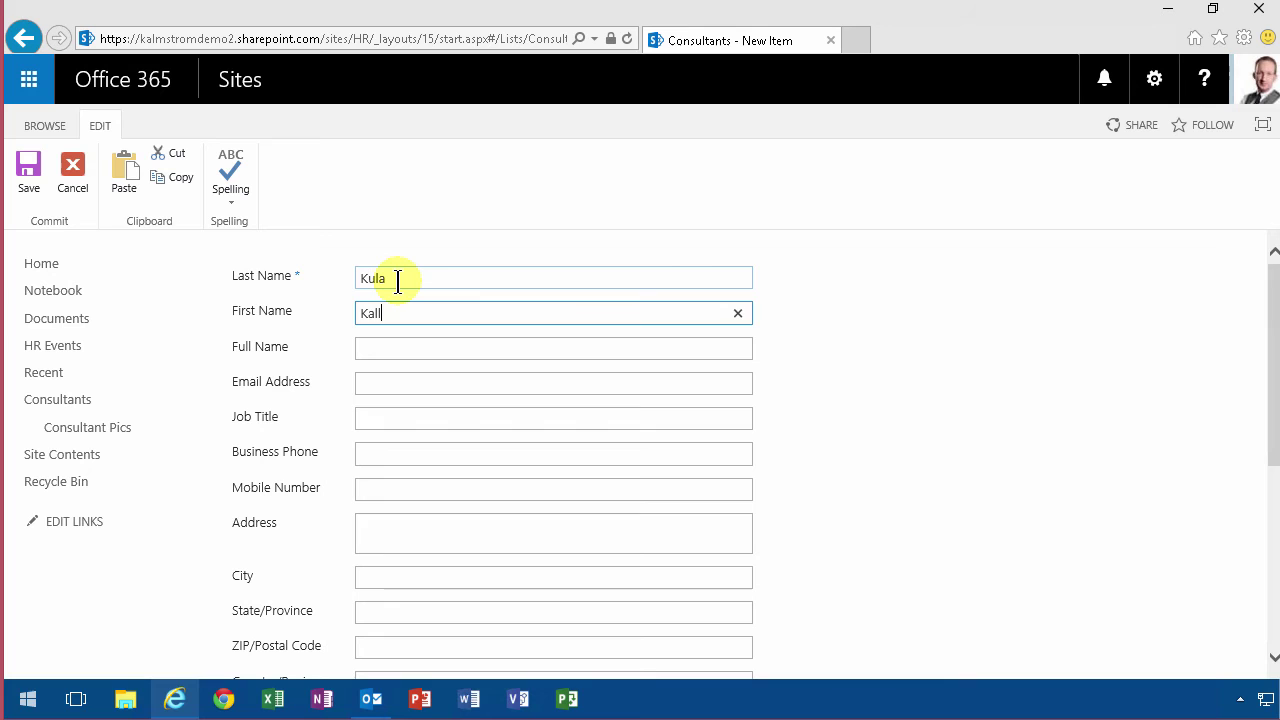
pyautogui.write('e')
pyautogui.press('Tab')
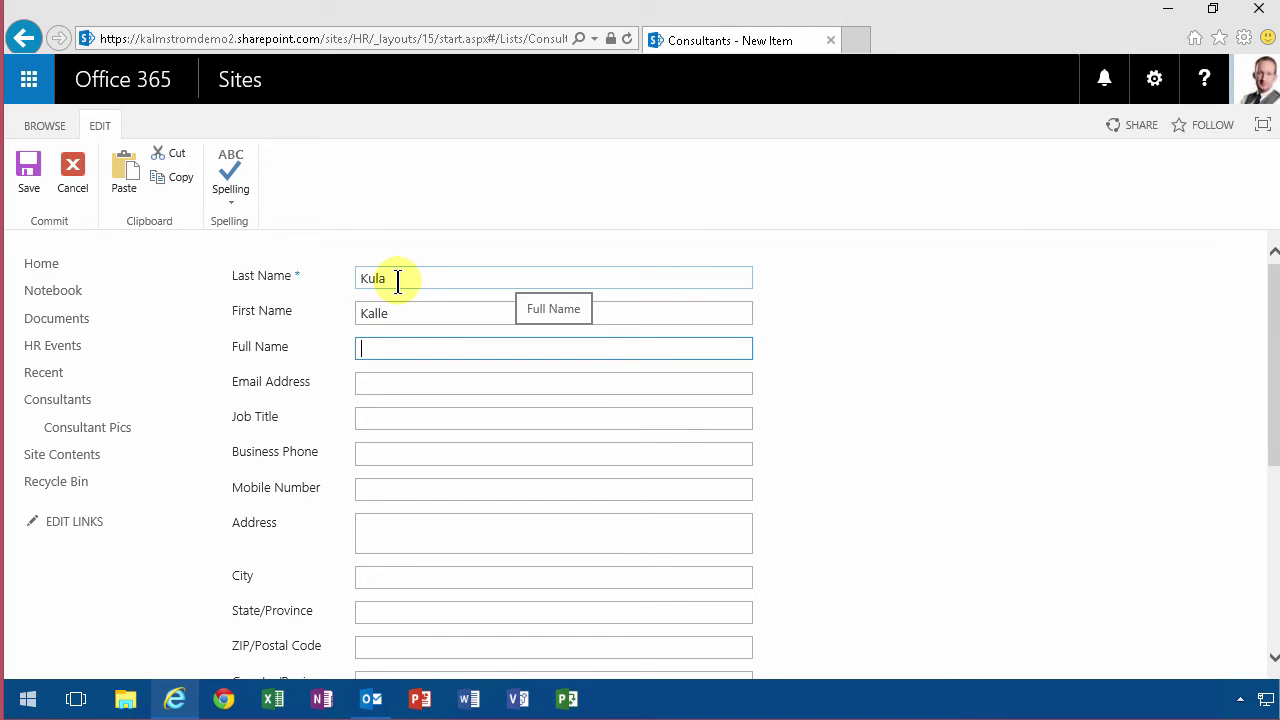
pyautogui.write('Kalle Kula')
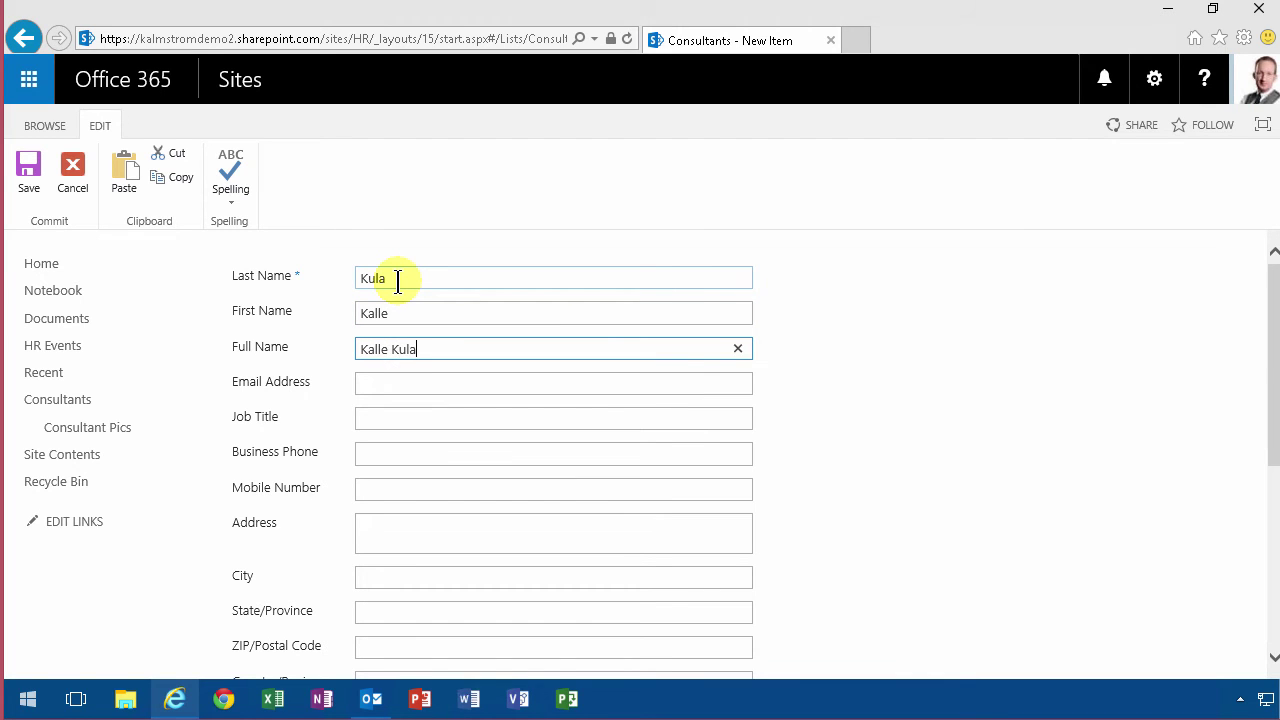
pyautogui.click(387, 380)
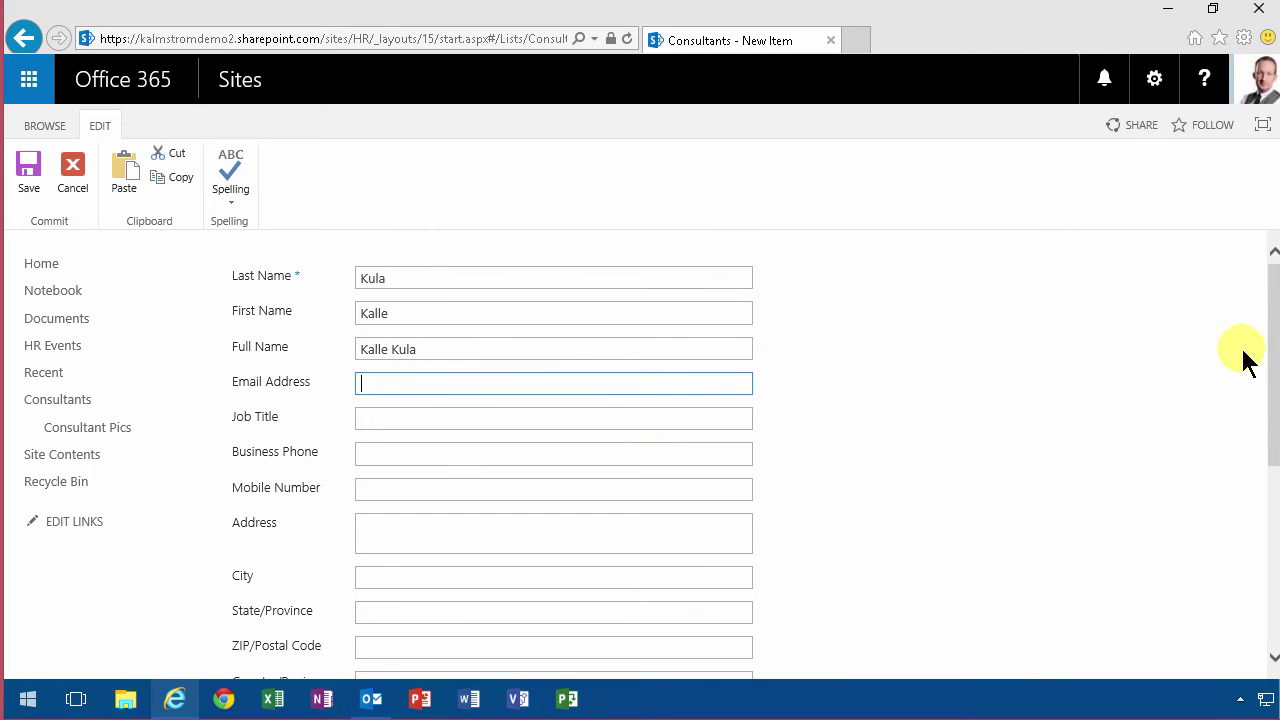
# Scroll through the rest of the form, then cancel it without saving
pyautogui.moveTo(1272, 415); pyautogui.dragTo(1272, 343)
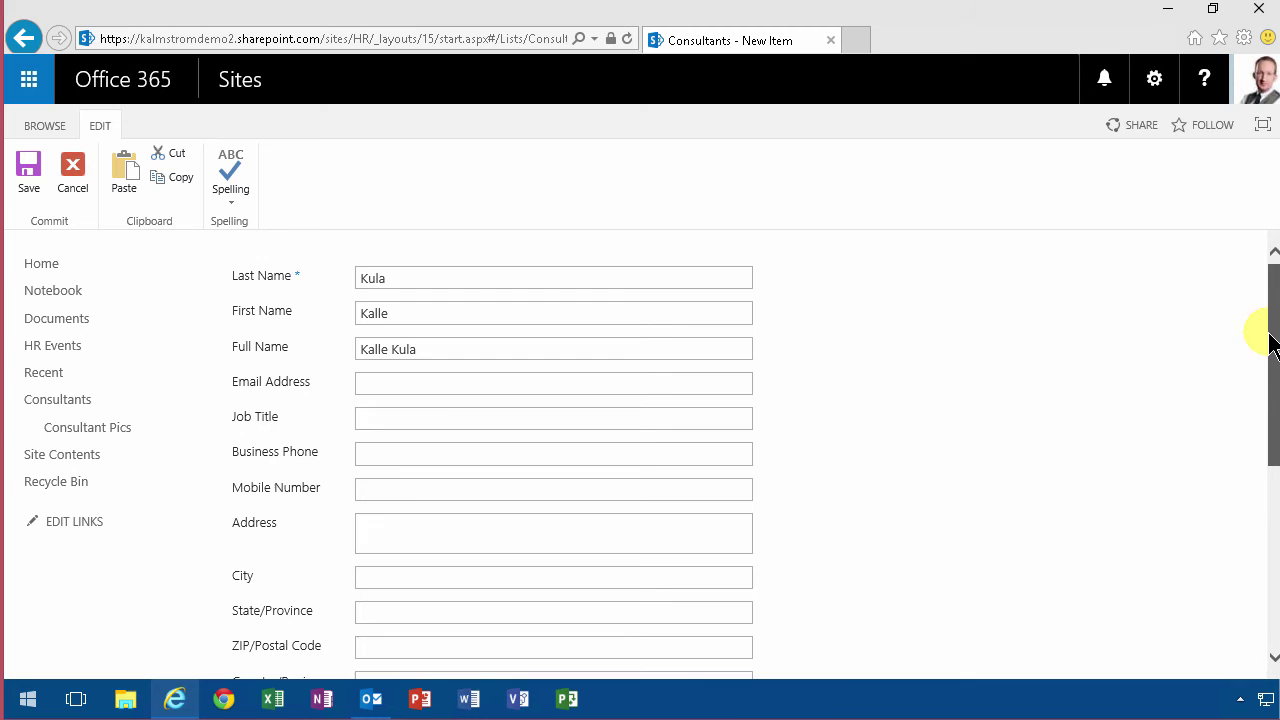
pyautogui.scroll(-2, 1270, 340)
pyautogui.scroll(-5, 1260, 503)
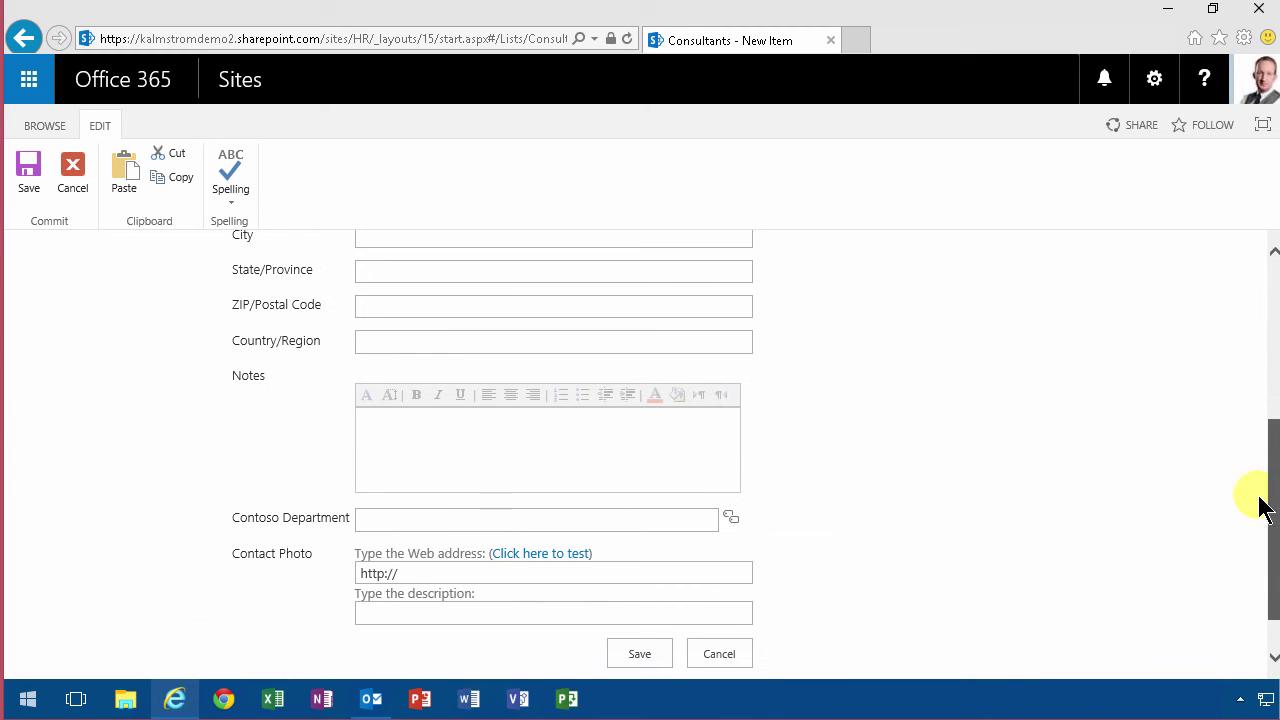
pyautogui.scroll(7, 1151, 289)
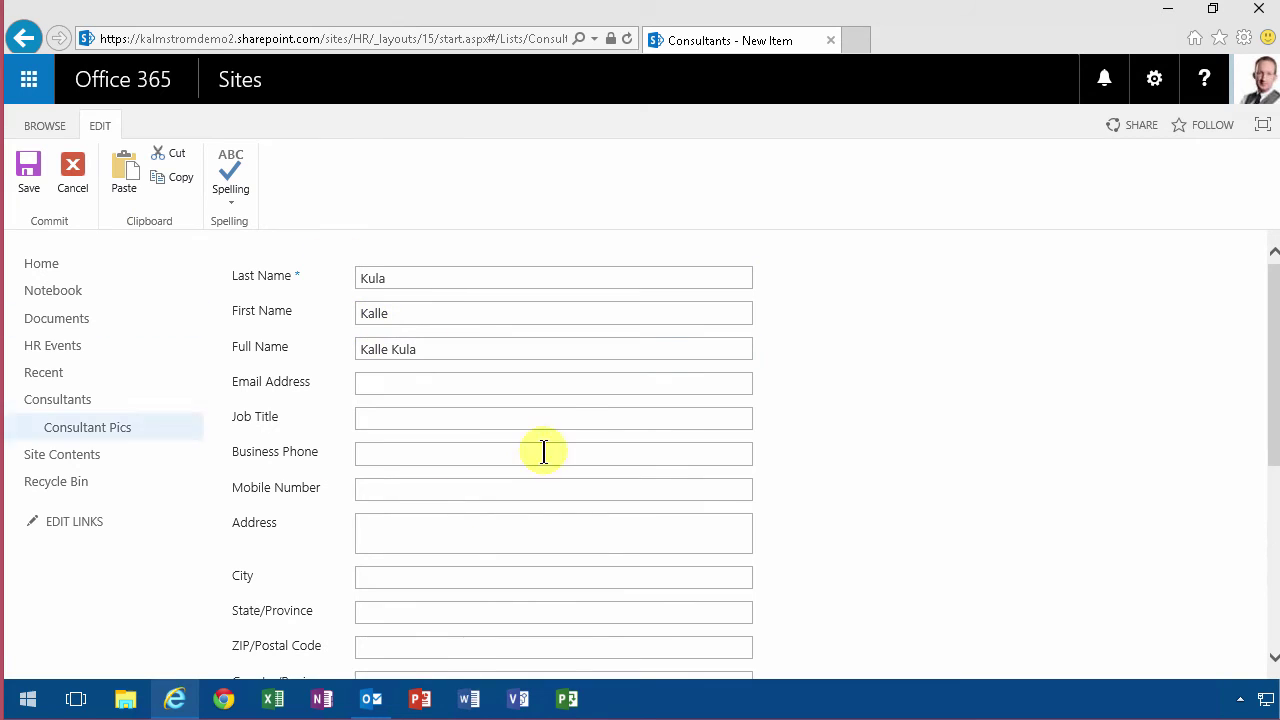
pyautogui.click(84, 166)
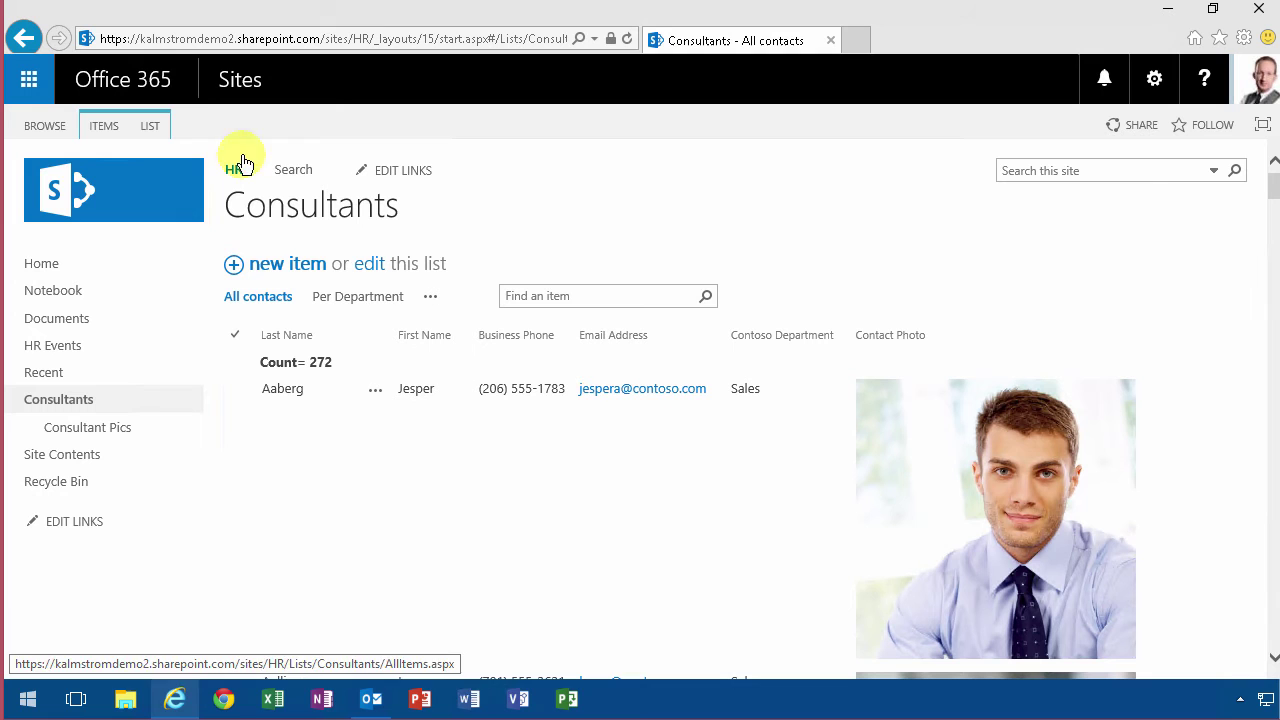
# Use Connect to Outlook from the LIST ribbon and allow the browser's launch prompt
pyautogui.click(151, 126)
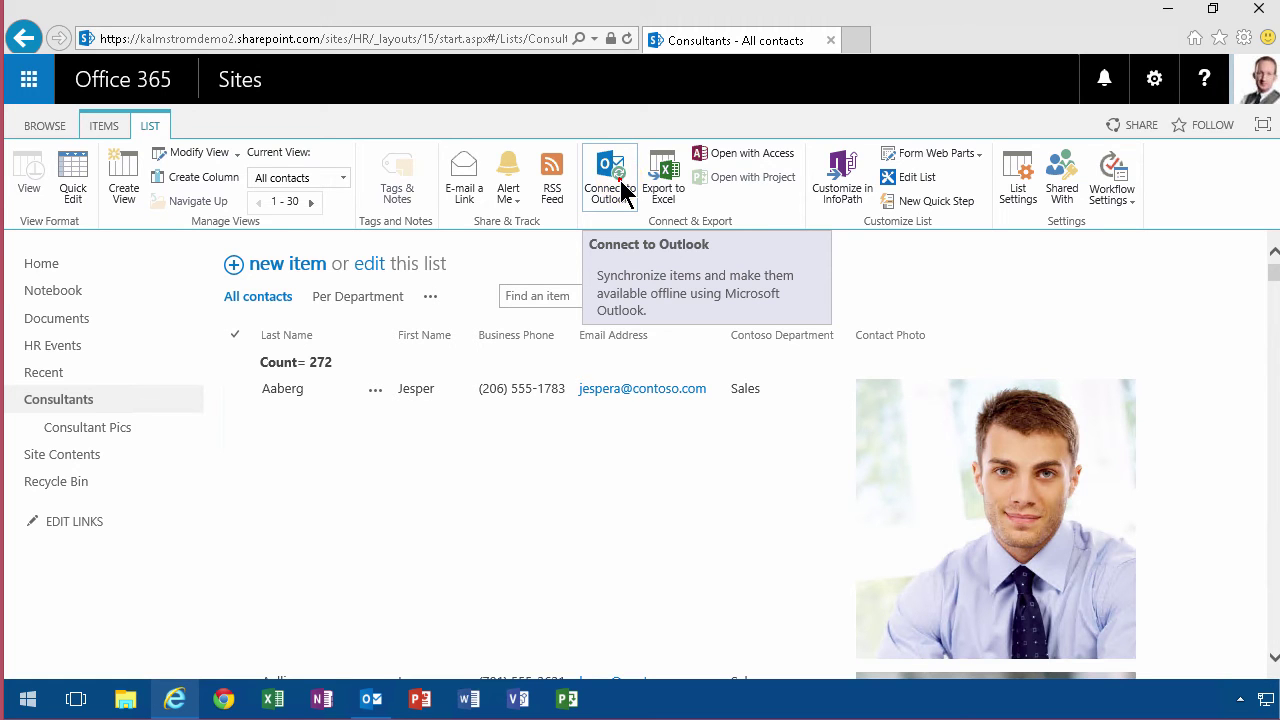
pyautogui.click(620, 183)
pyautogui.click(677, 391)
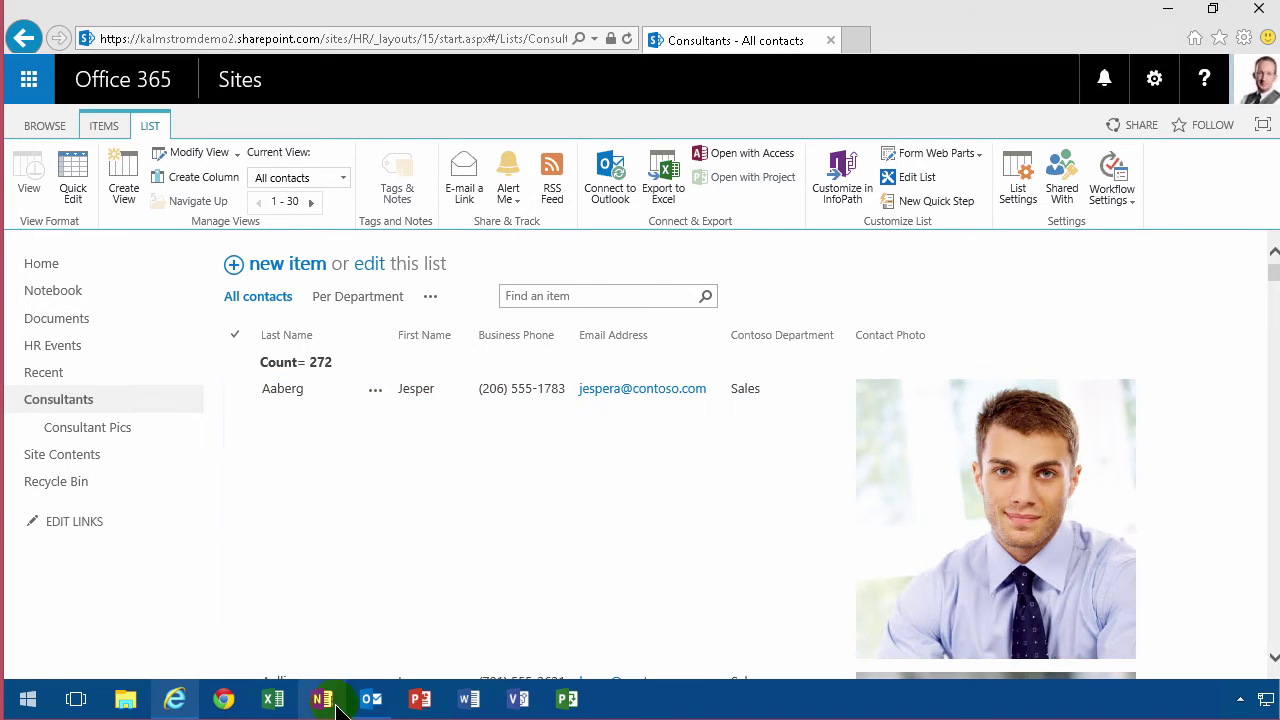
# Confirm the list connection in Outlook and save new contact Kalle Kula in HR - Consultants
pyautogui.click(373, 702)
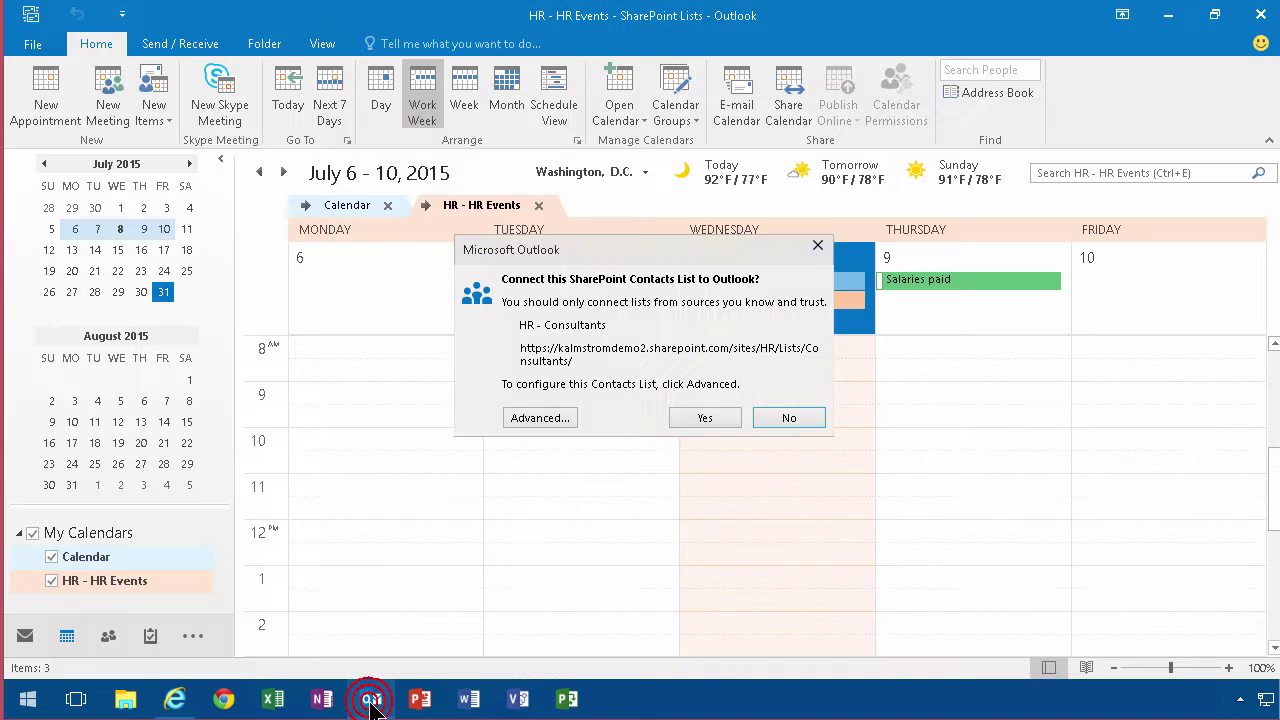
pyautogui.click(715, 414)
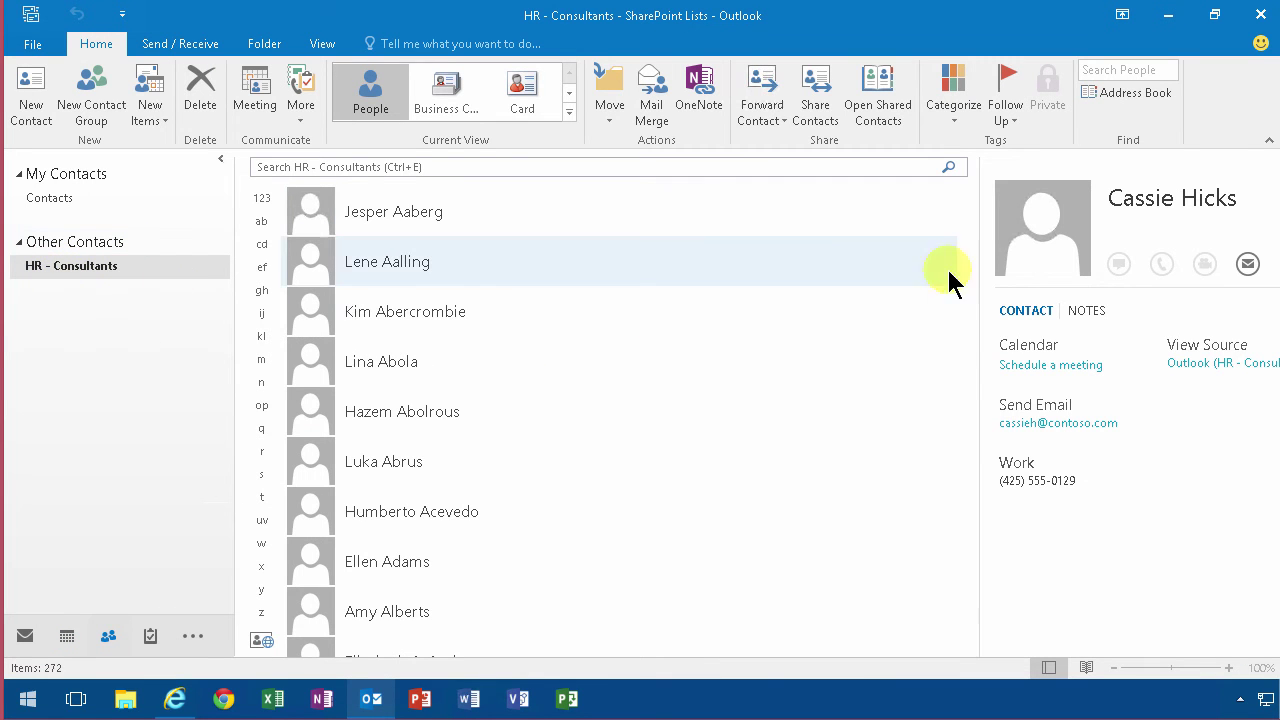
pyautogui.click(31, 112)
pyautogui.write('Kalle Kula')
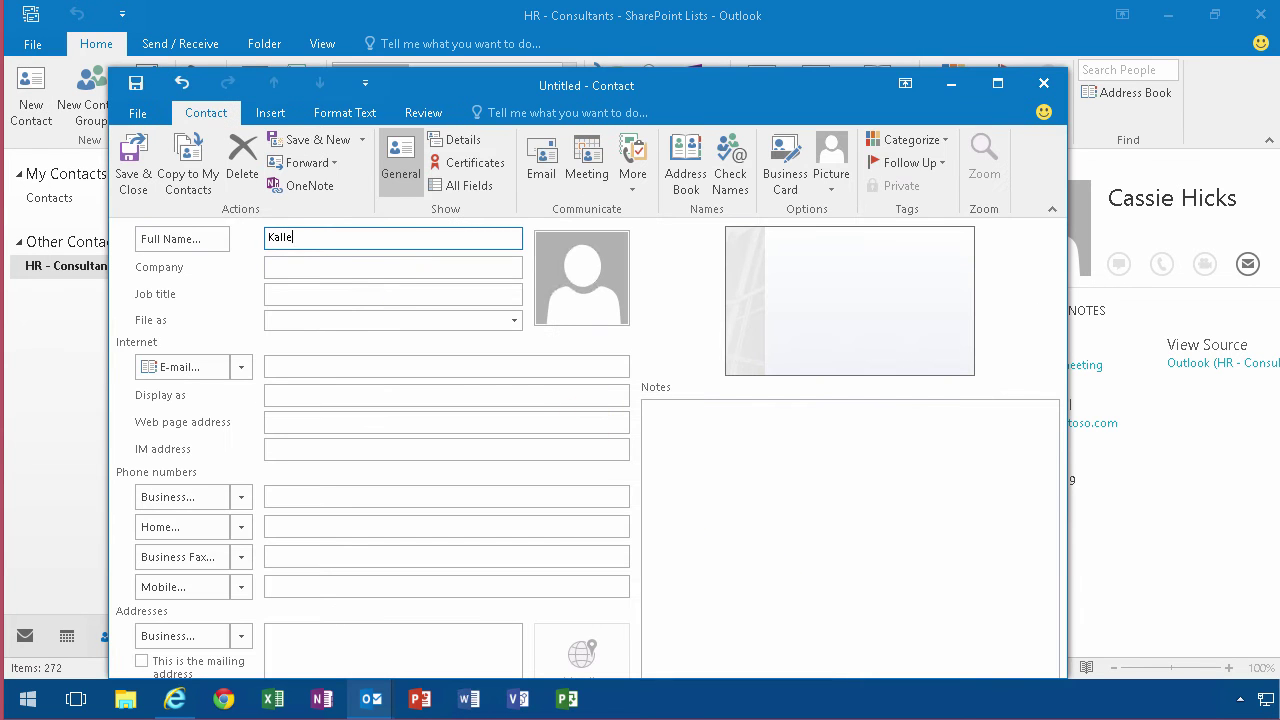
pyautogui.click(322, 266)
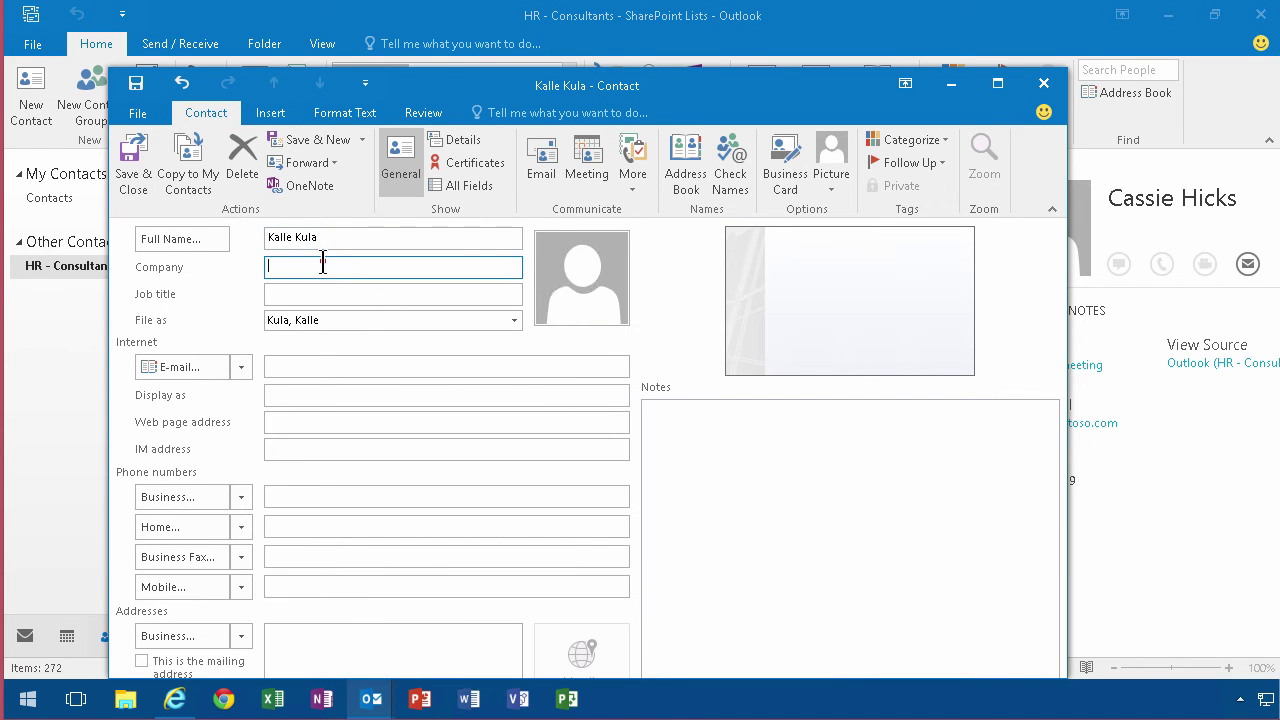
pyautogui.click(193, 240)
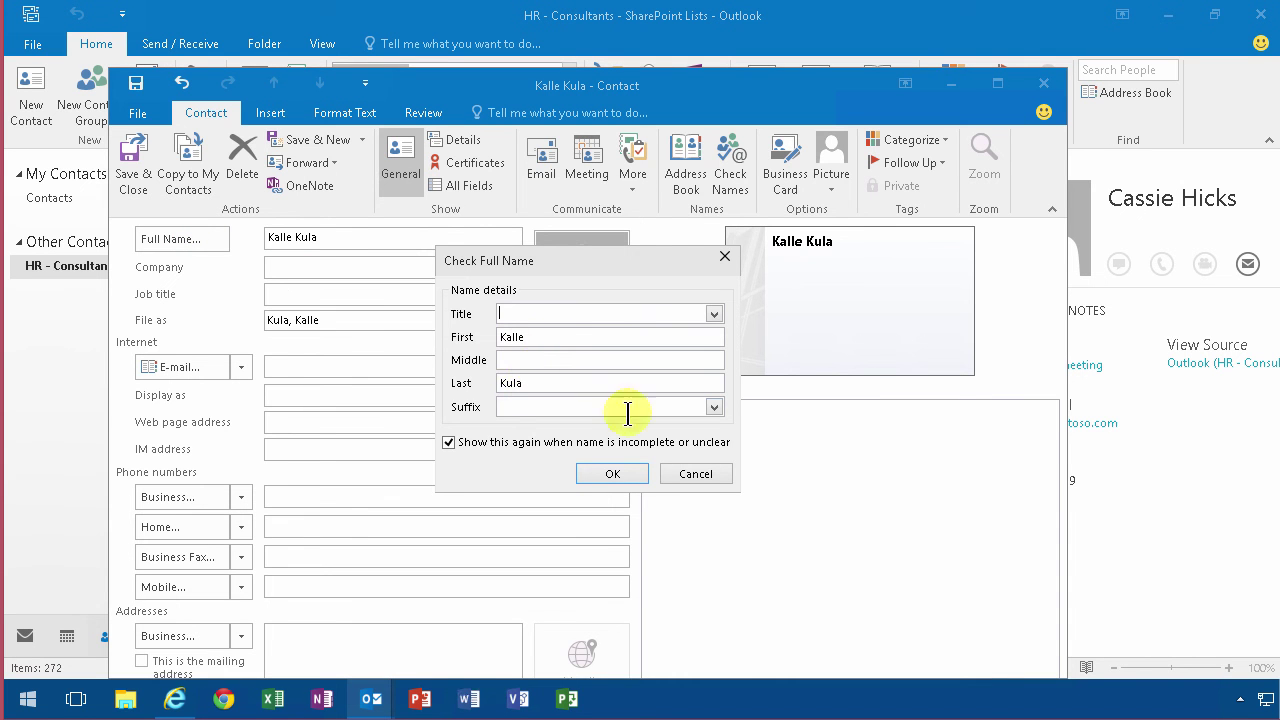
pyautogui.click(690, 473)
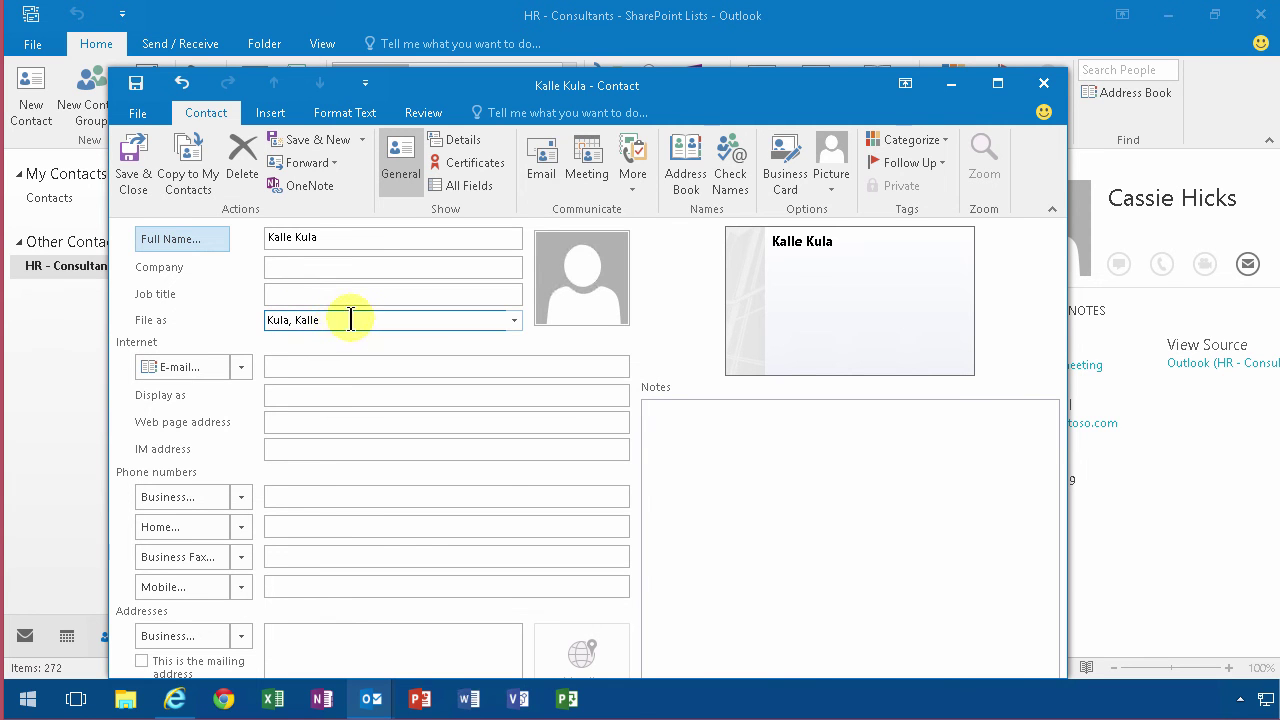
pyautogui.click(125, 150)
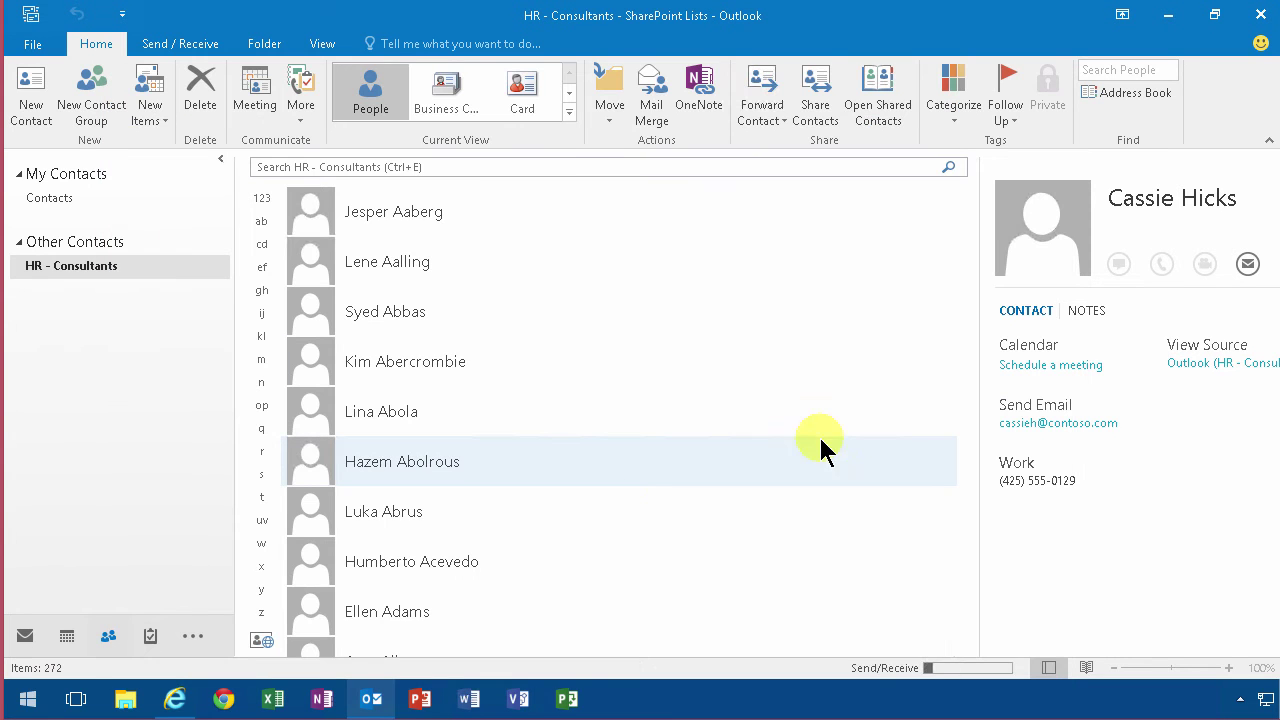
# Refresh the Consultants list and find Kalle Kula under the empty department in Per Department view
pyautogui.click(177, 697)
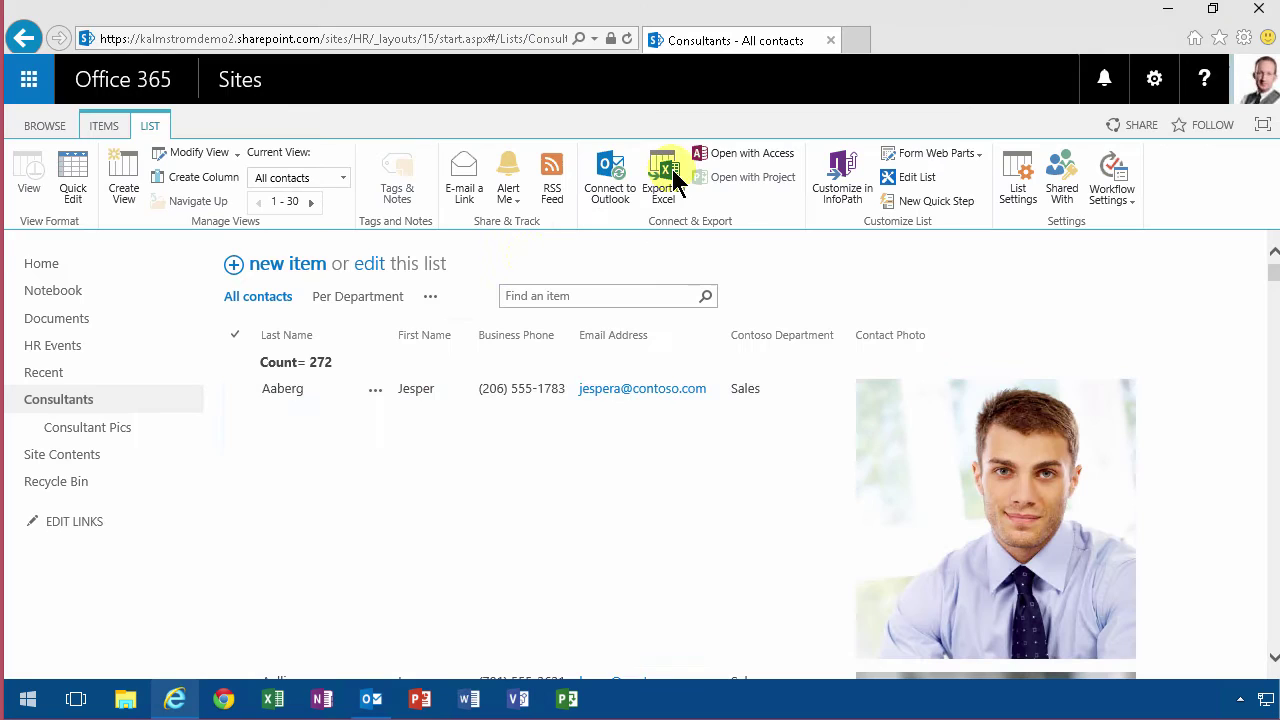
pyautogui.click(627, 38)
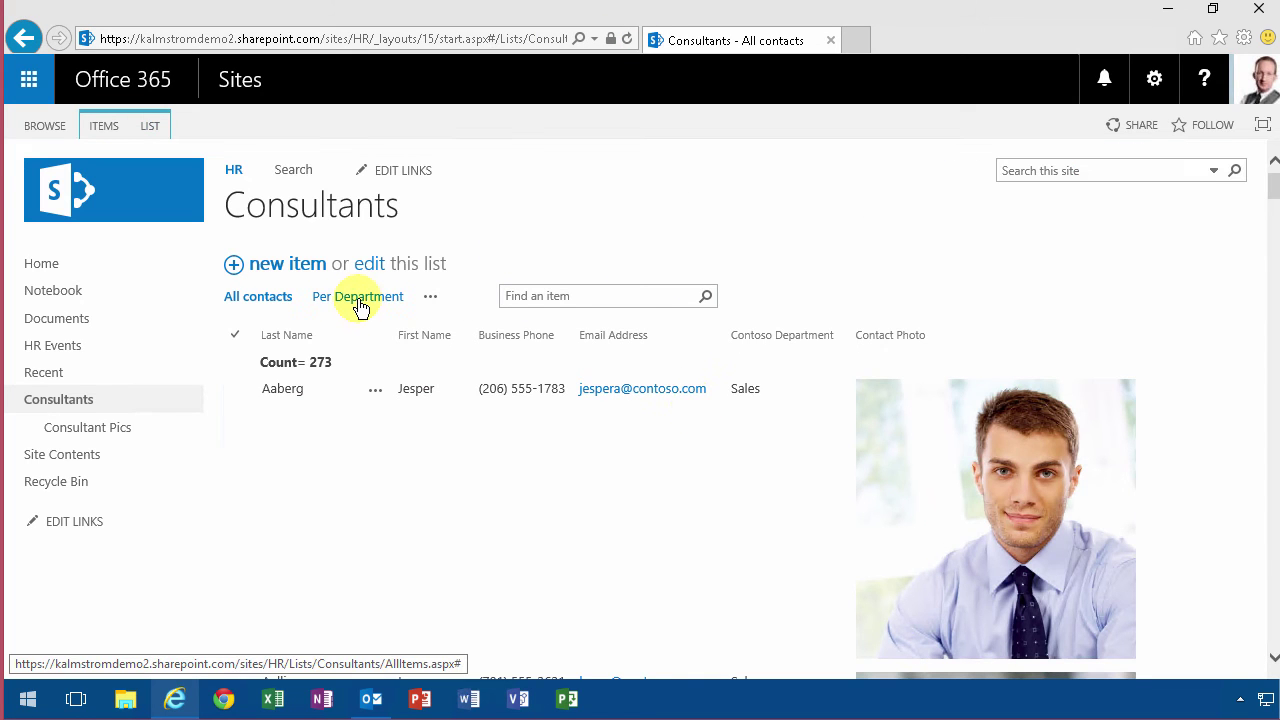
pyautogui.click(362, 306)
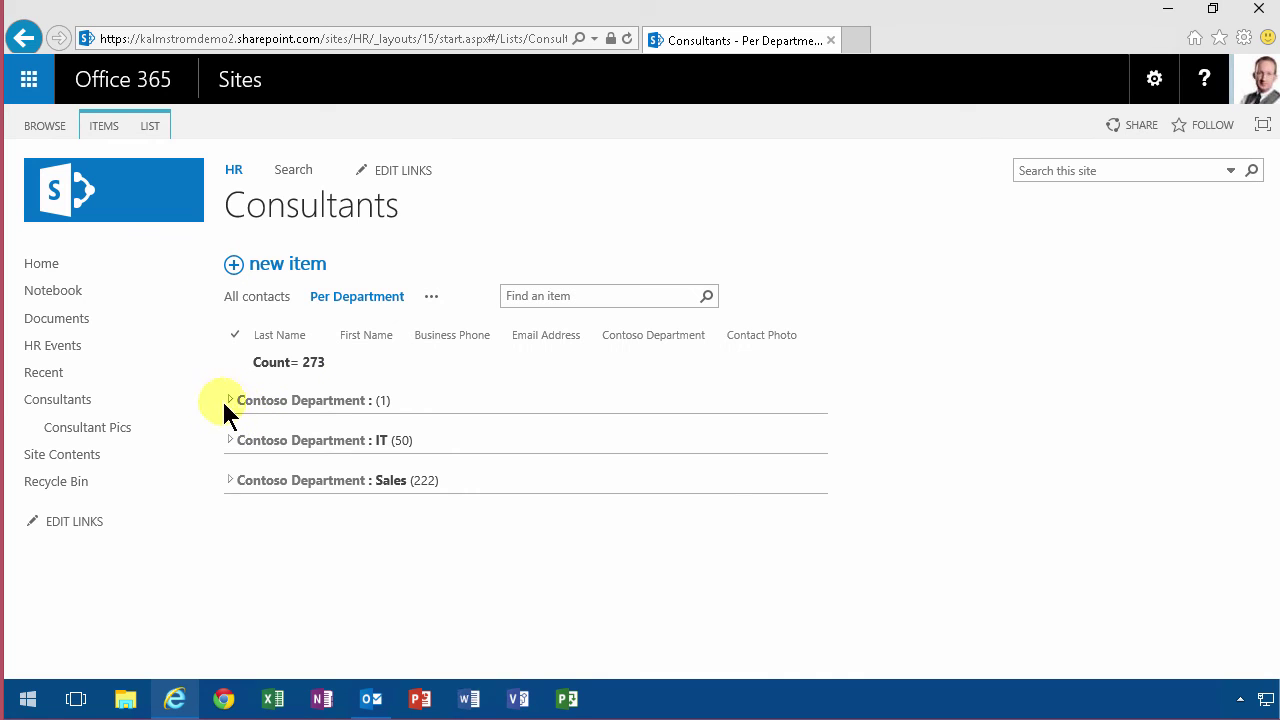
pyautogui.click(230, 400)
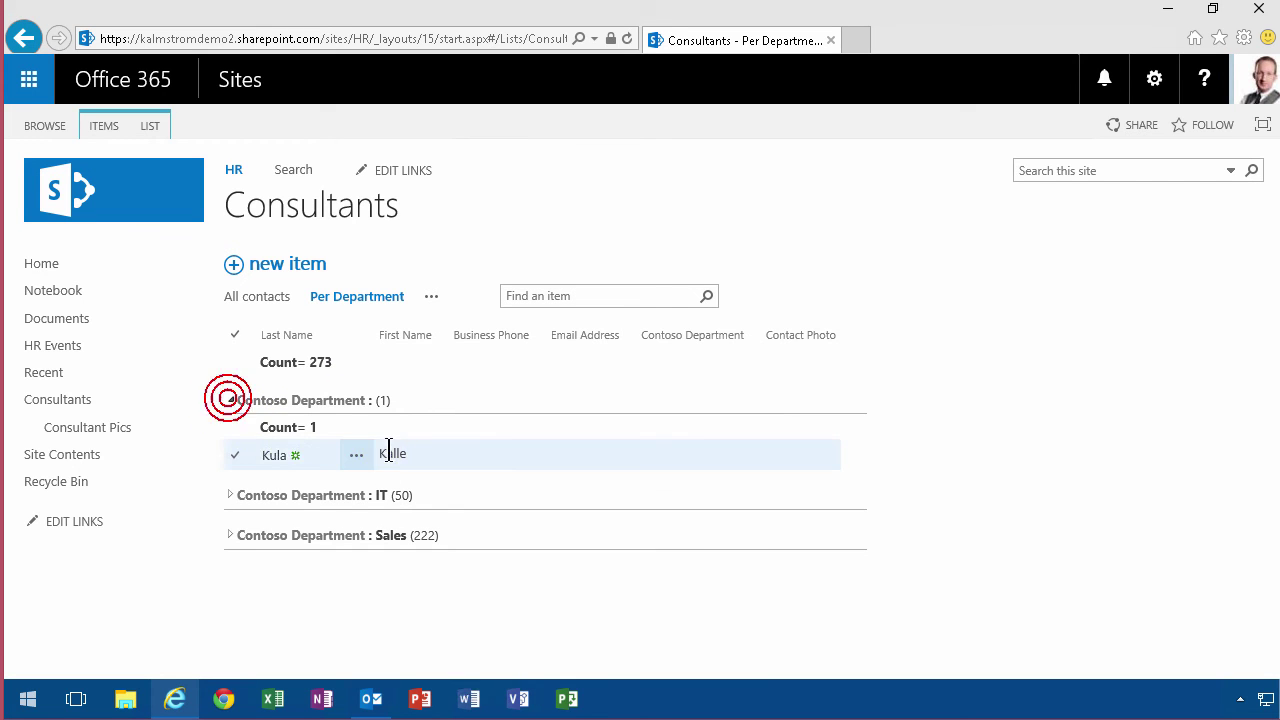
pyautogui.click(276, 460)
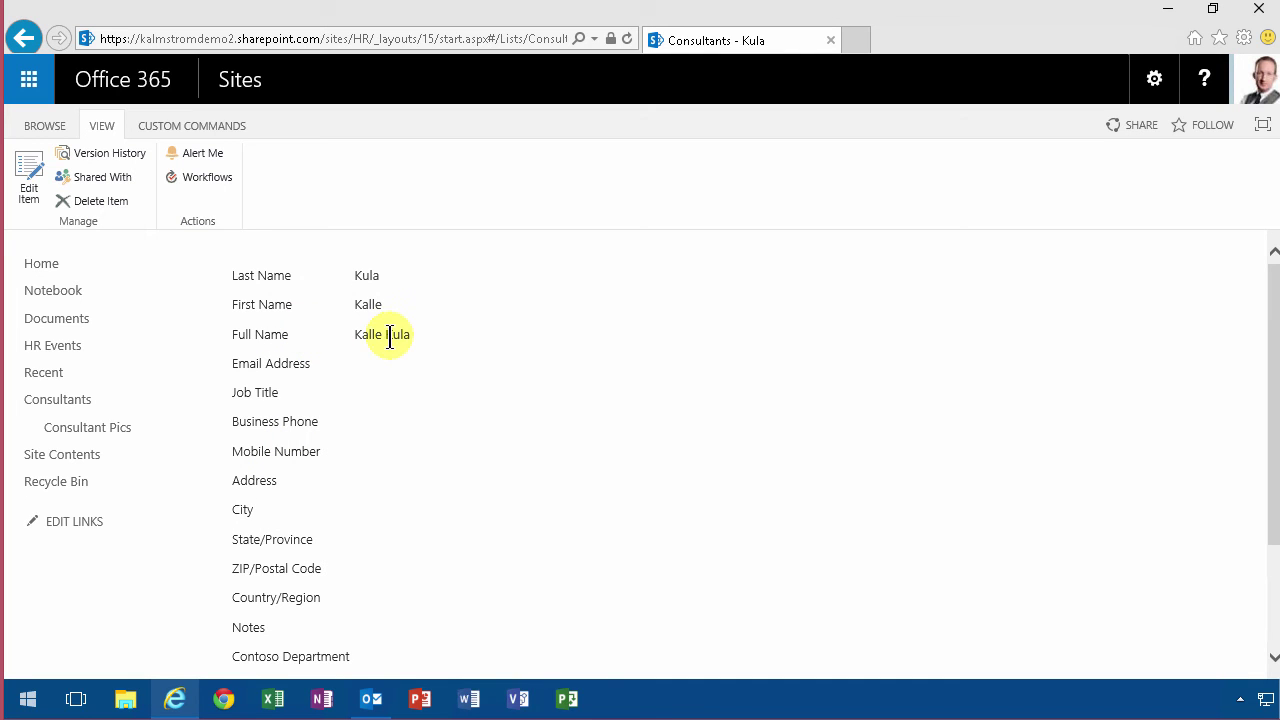
pyautogui.click(371, 700)
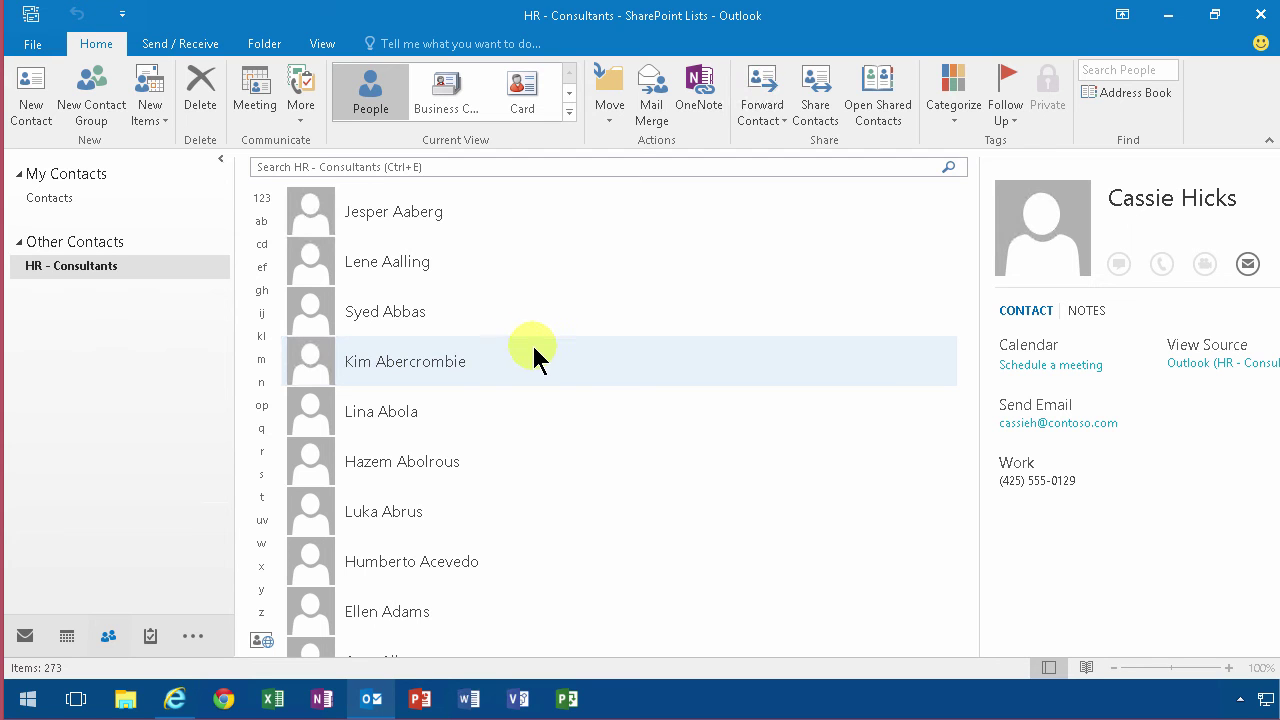
# Copy one consultant into personal Contacts, then select all HR - Consultants contacts and drag them there
pyautogui.click(424, 361)
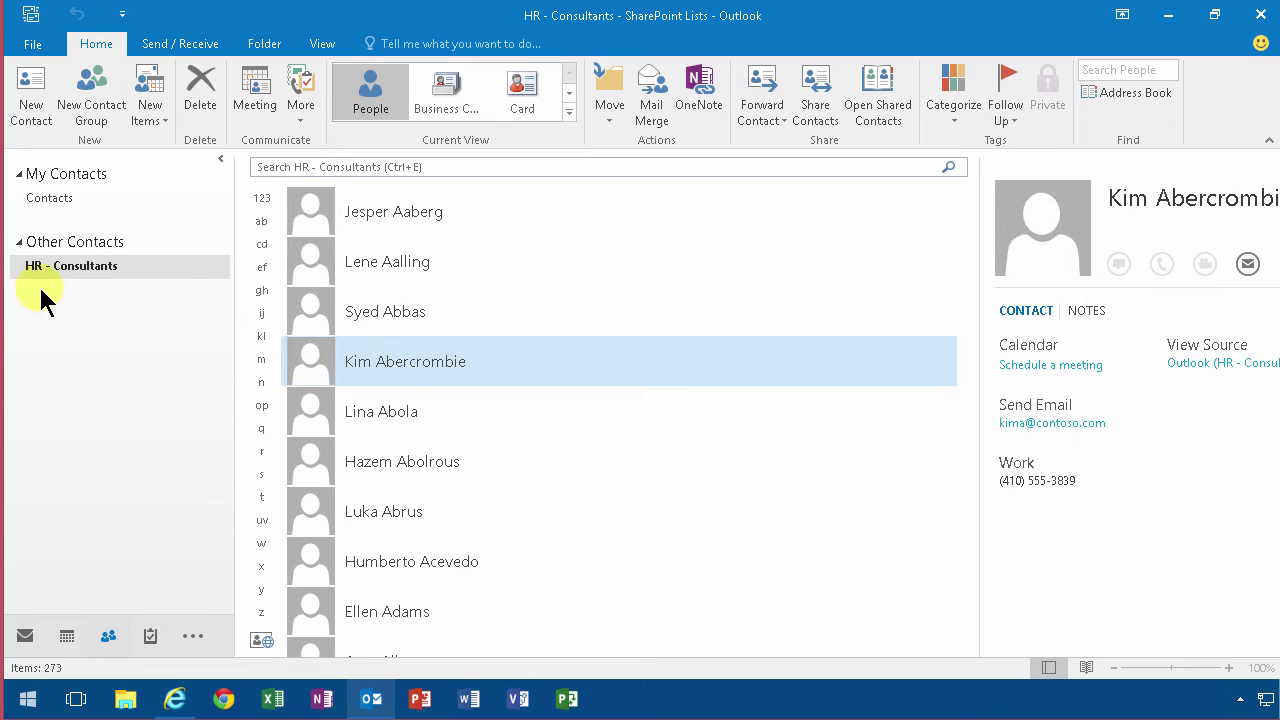
pyautogui.moveTo(362, 364); pyautogui.dragTo(52, 208)
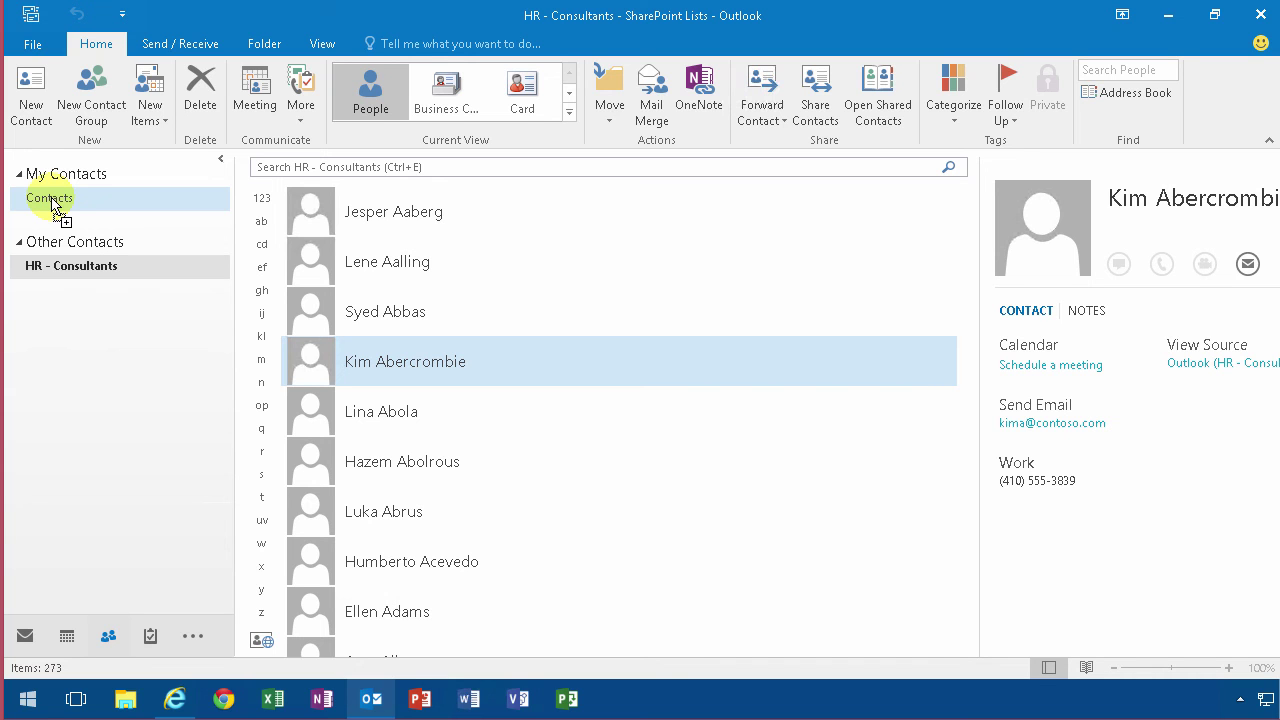
pyautogui.moveTo(52, 208); pyautogui.dragTo(53, 208)
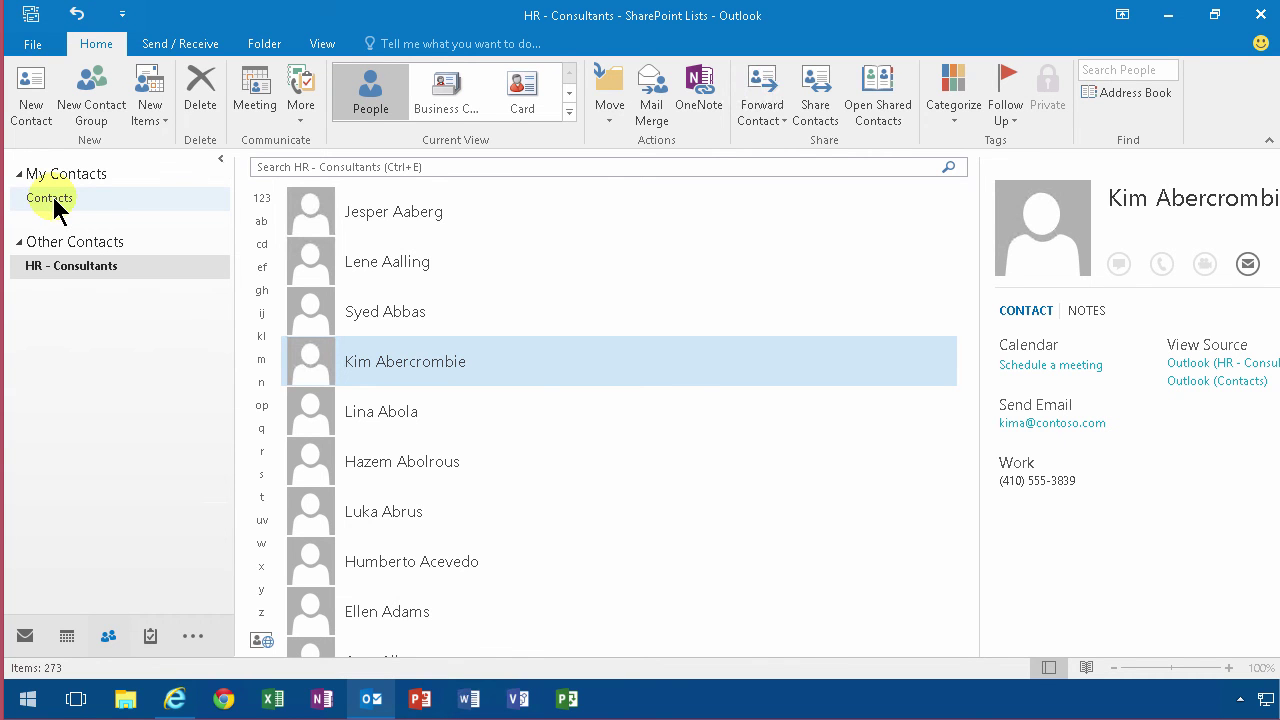
pyautogui.hotkey('ctrl', 'a')
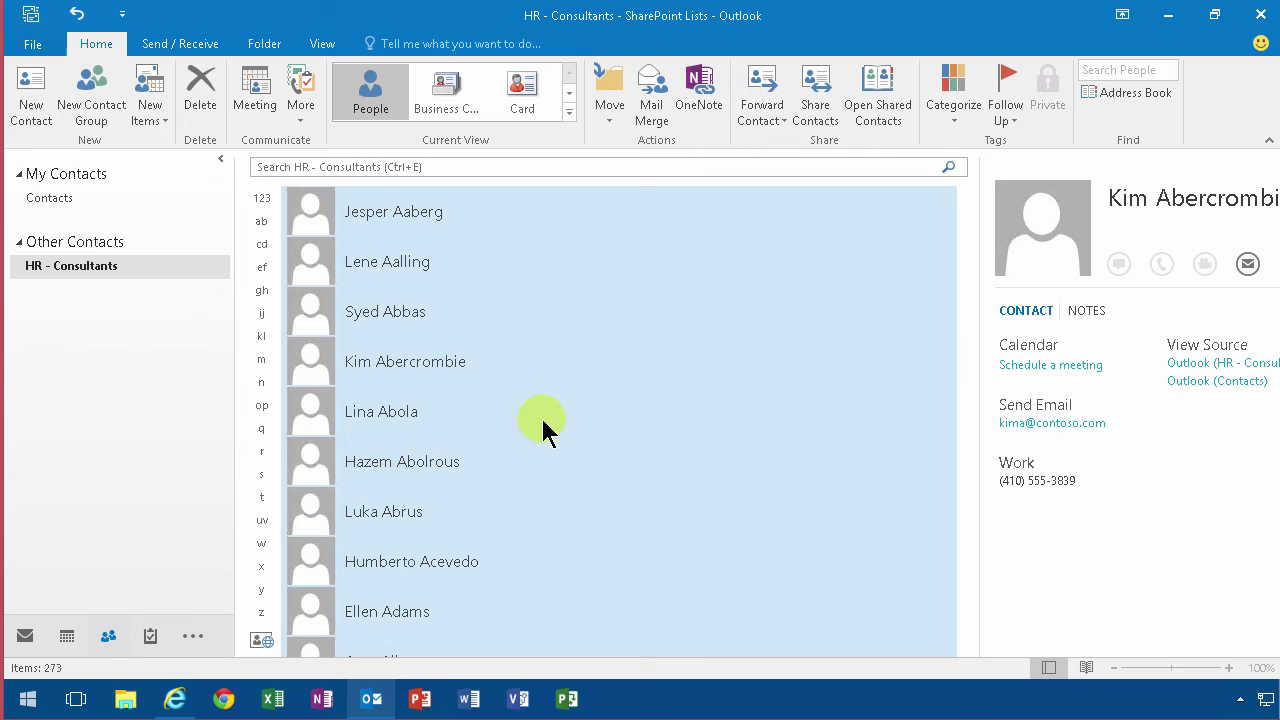
pyautogui.moveTo(410, 314); pyautogui.dragTo(72, 205)
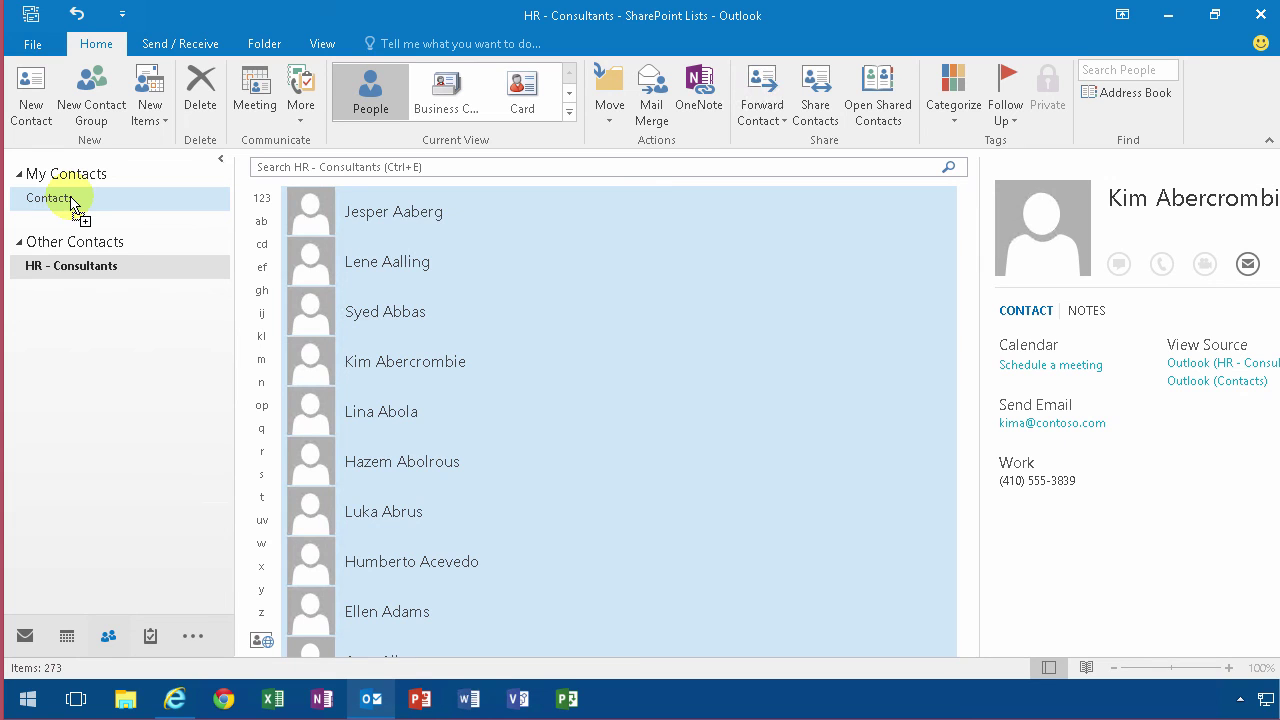
# Drop all 273 contacts into personal Contacts, choosing Update All for duplicates, and view that folder
pyautogui.moveTo(72, 205); pyautogui.dragTo(72, 205)
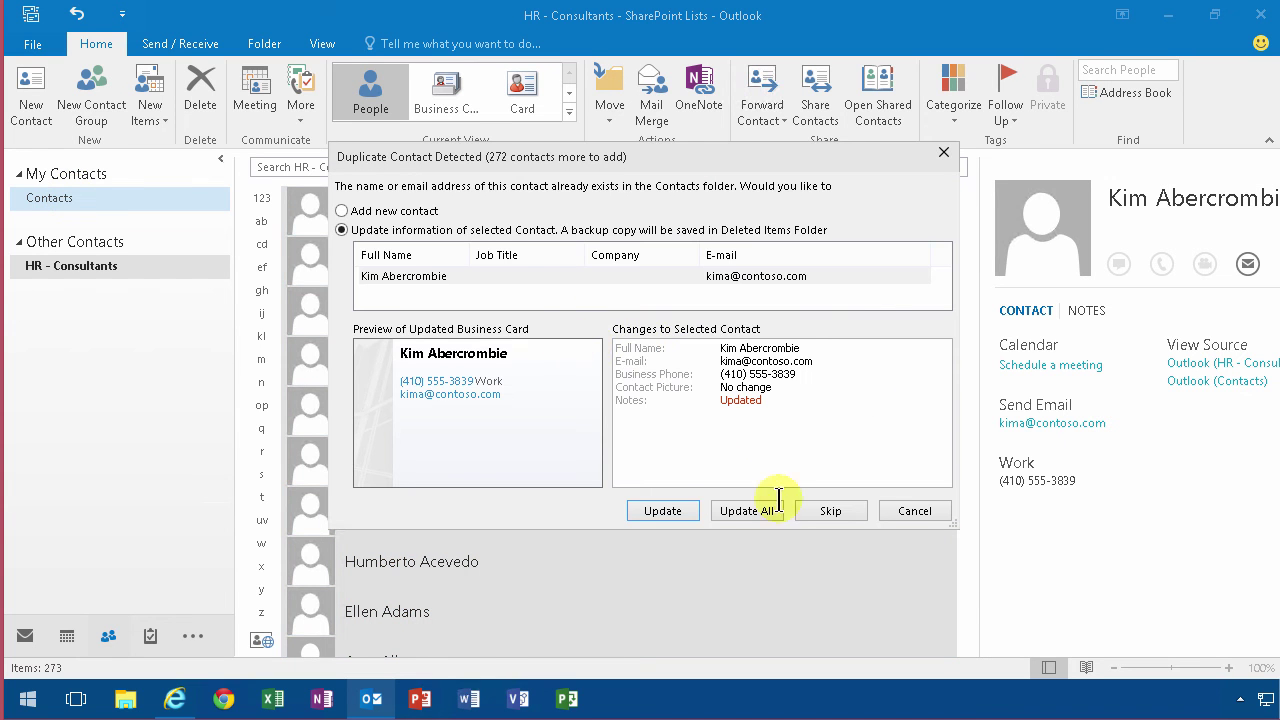
pyautogui.click(775, 515)
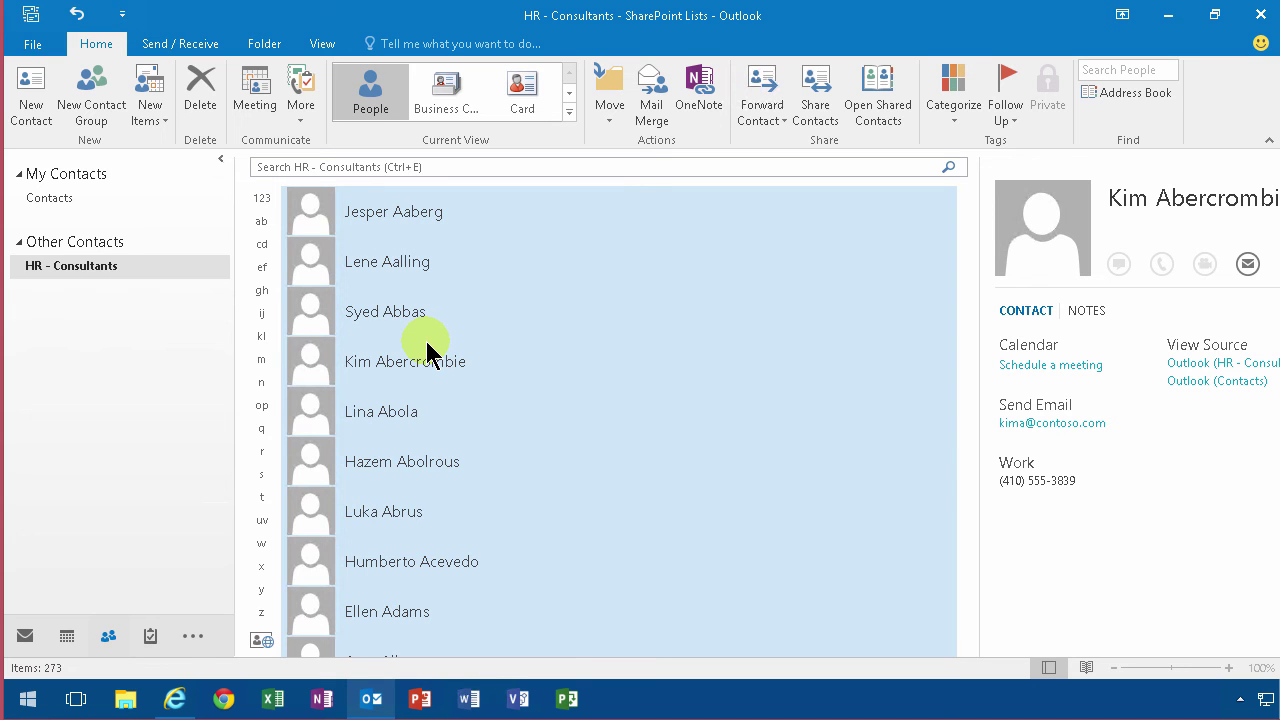
pyautogui.click(80, 204)
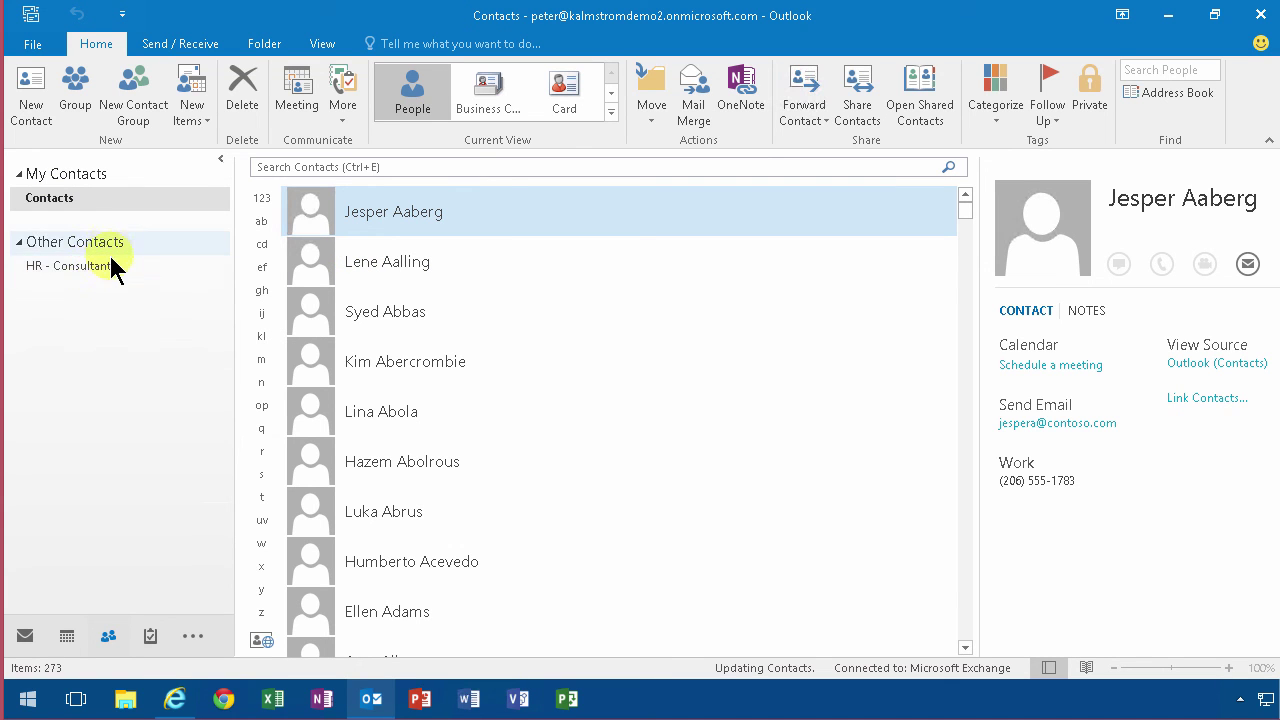
# Switch back to Internet Explorer and reopen the Consultants list with its 273 contacts
pyautogui.click(174, 700)
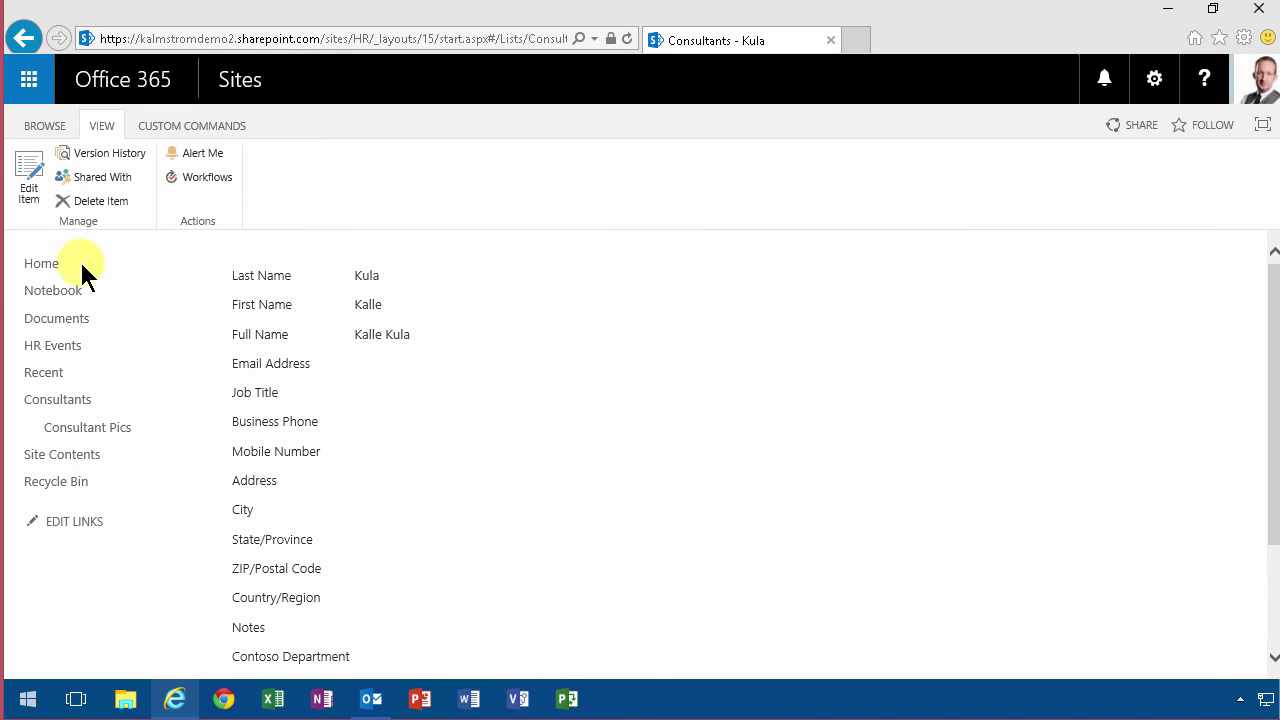
pyautogui.click(147, 407)
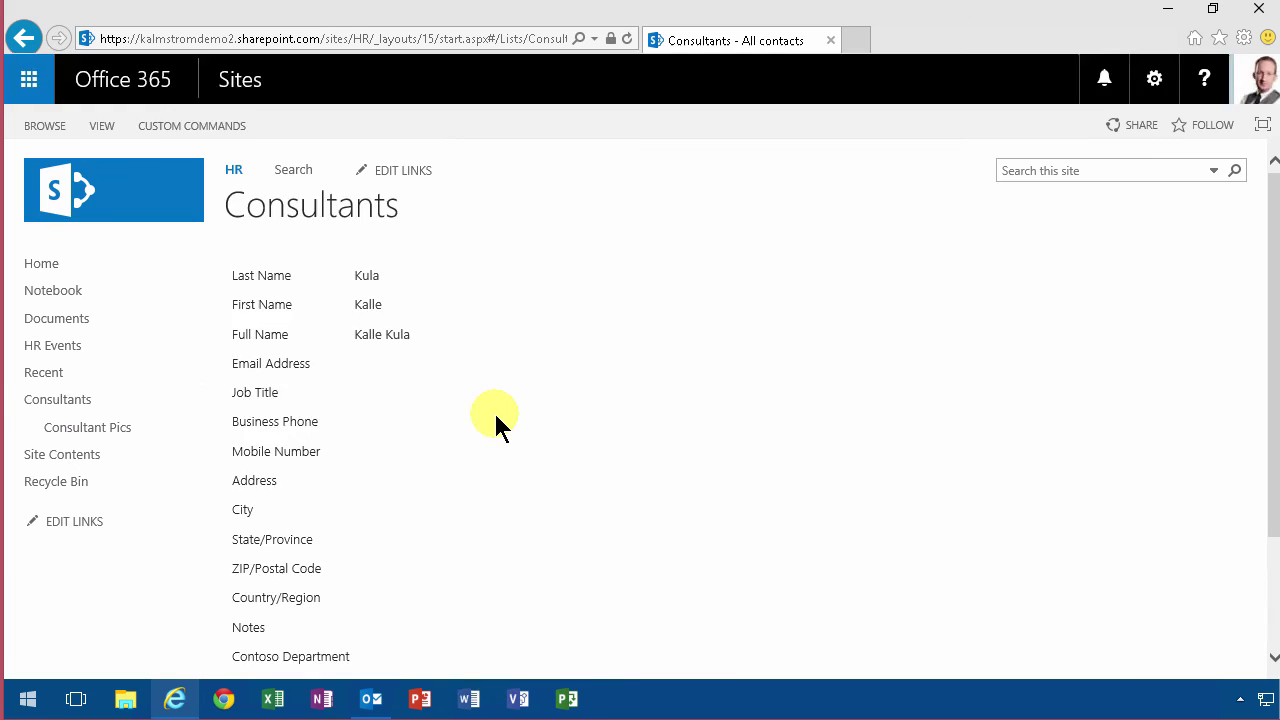